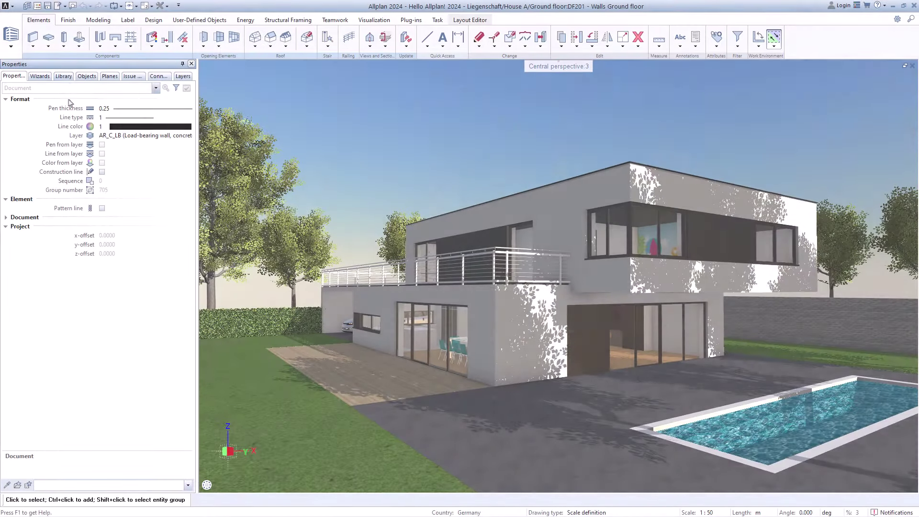
# Launch the Content Connector from Library > Default > PythonParts.
pyautogui.click(62, 76)
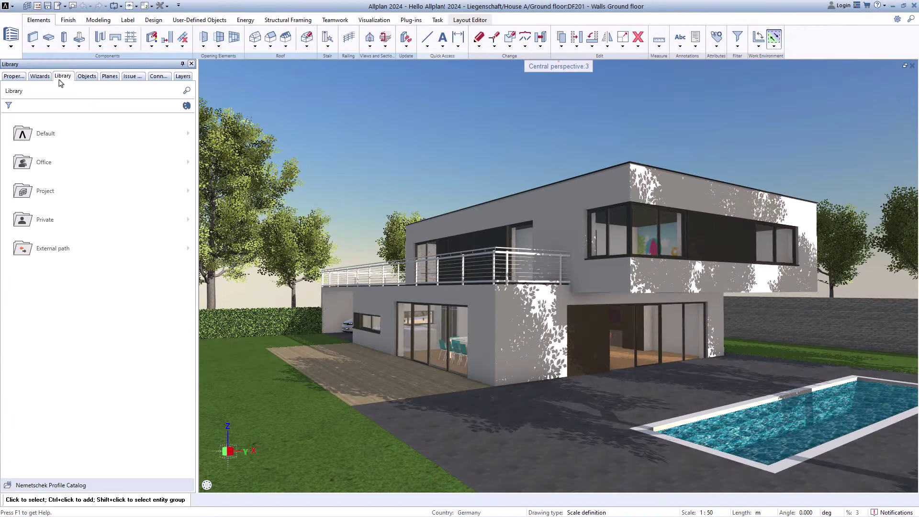
pyautogui.click(89, 134)
pyautogui.click(67, 307)
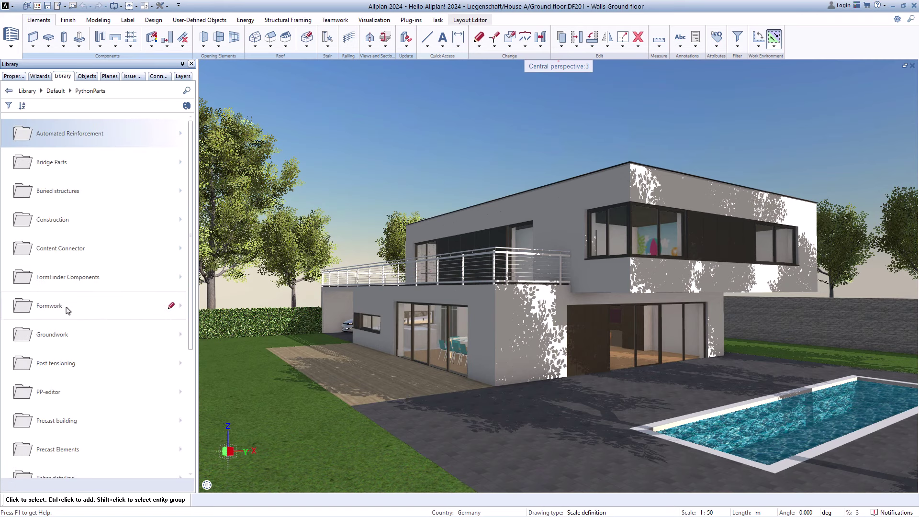
pyautogui.click(98, 247)
pyautogui.click(60, 282)
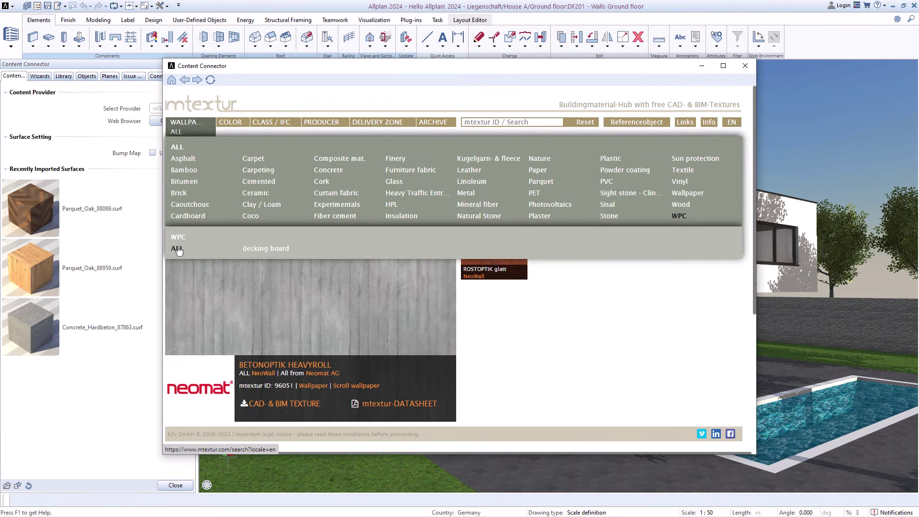
# Import the mTextur WPC decking texture TwinFinish Grau as a CAD & BIM texture.
pyautogui.click(177, 249)
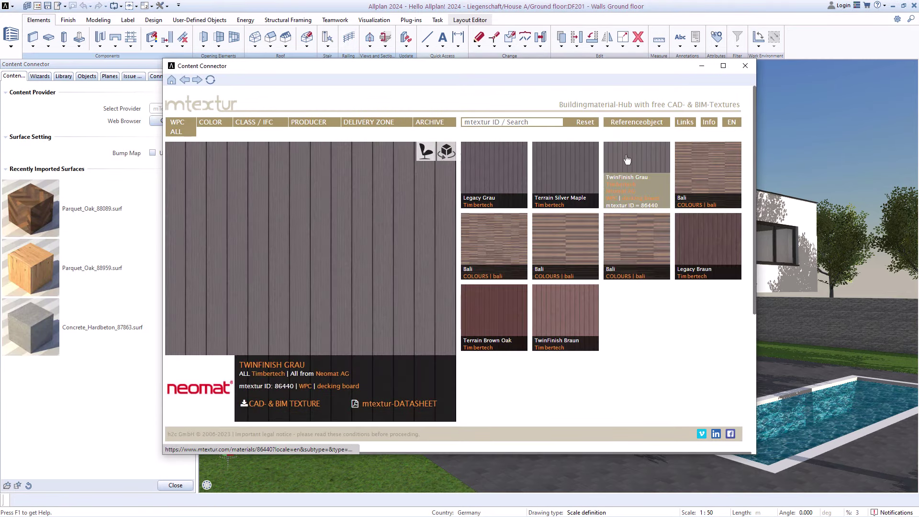
pyautogui.click(627, 159)
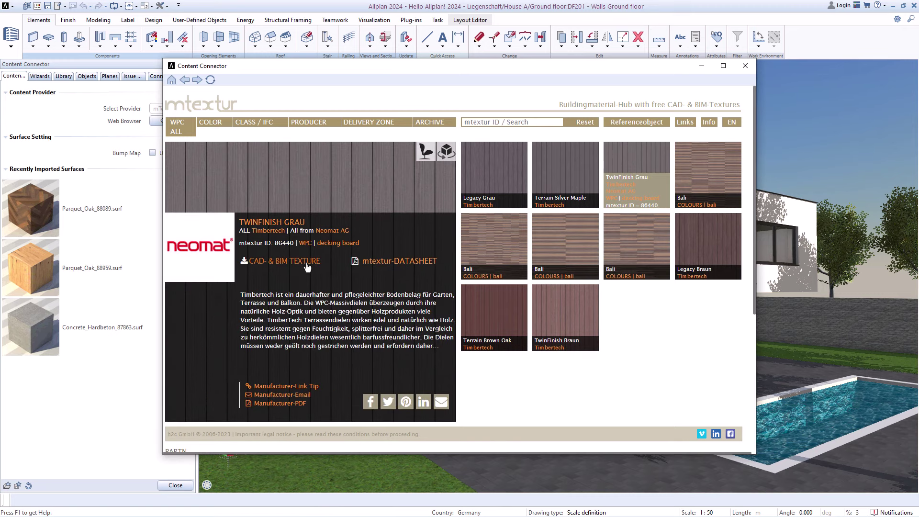
pyautogui.click(307, 267)
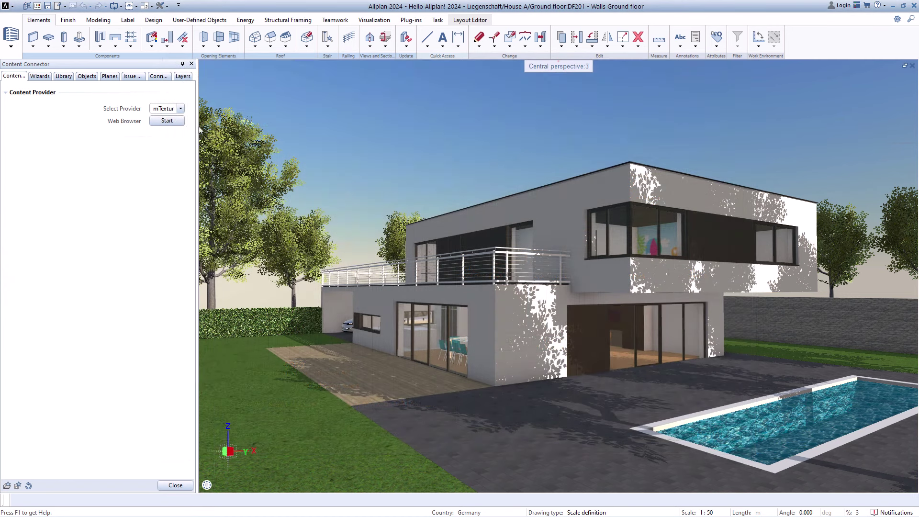
# Browse the 3D Warehouse catalogue filtered to Furniture, then close the browser.
pyautogui.click(182, 109)
pyautogui.click(173, 126)
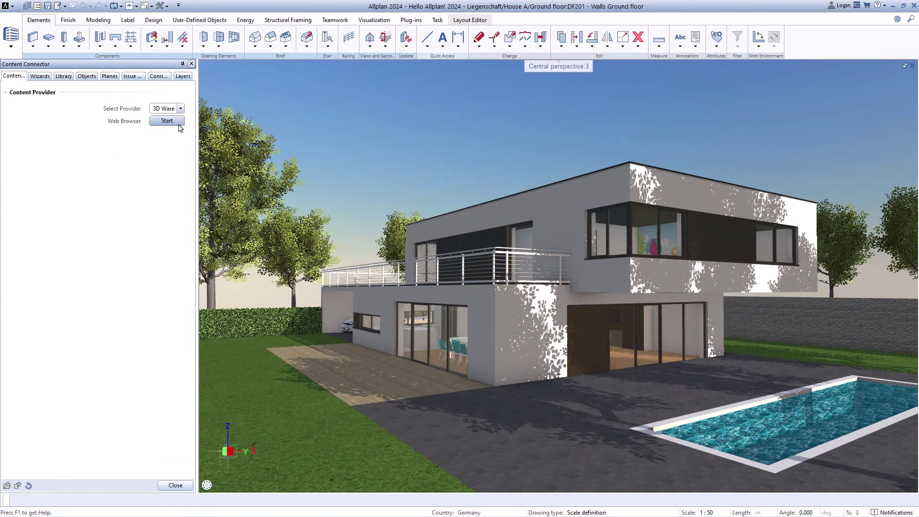
pyautogui.click(176, 124)
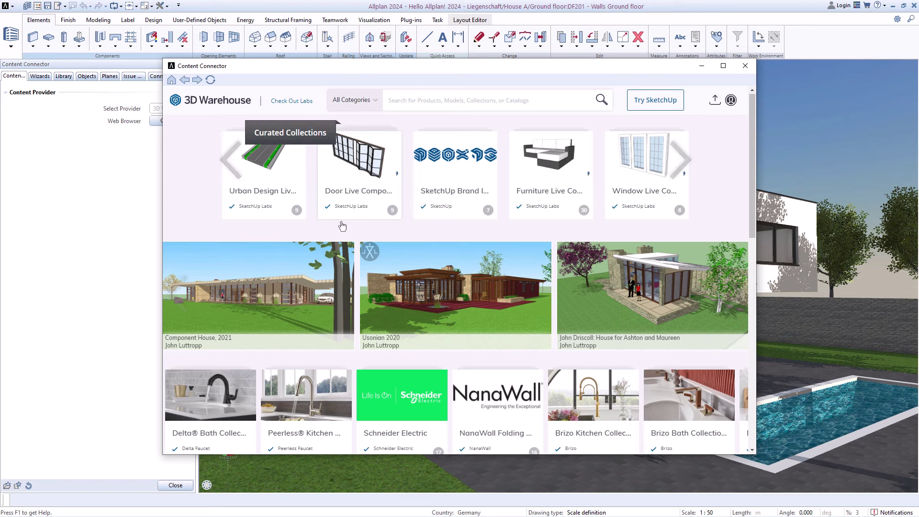
pyautogui.click(375, 104)
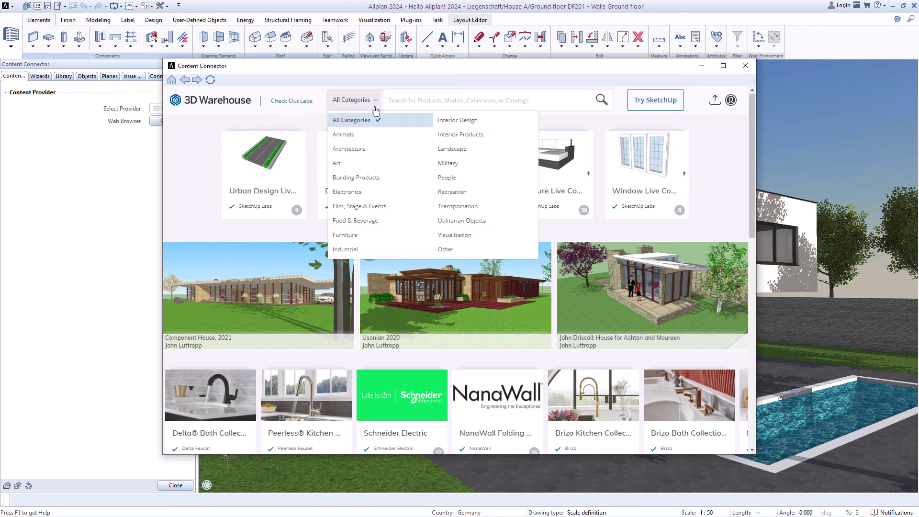
pyautogui.click(365, 237)
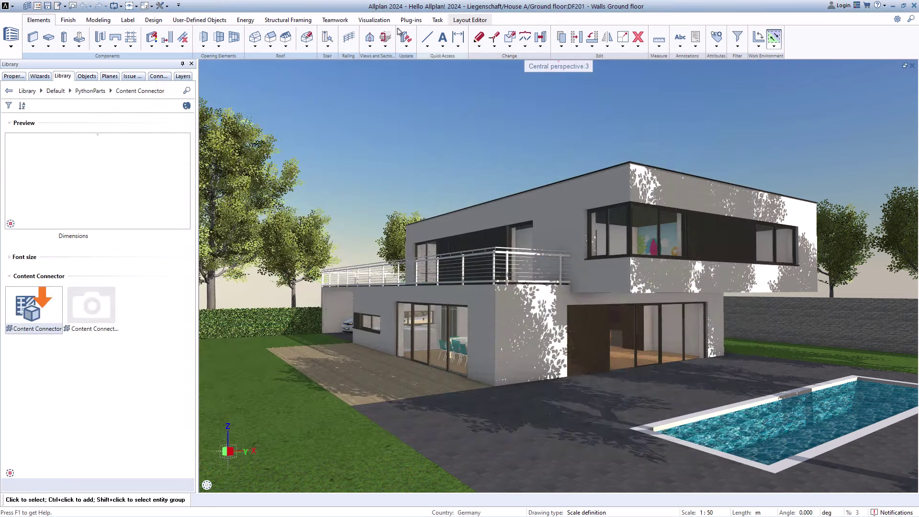
pyautogui.click(390, 20)
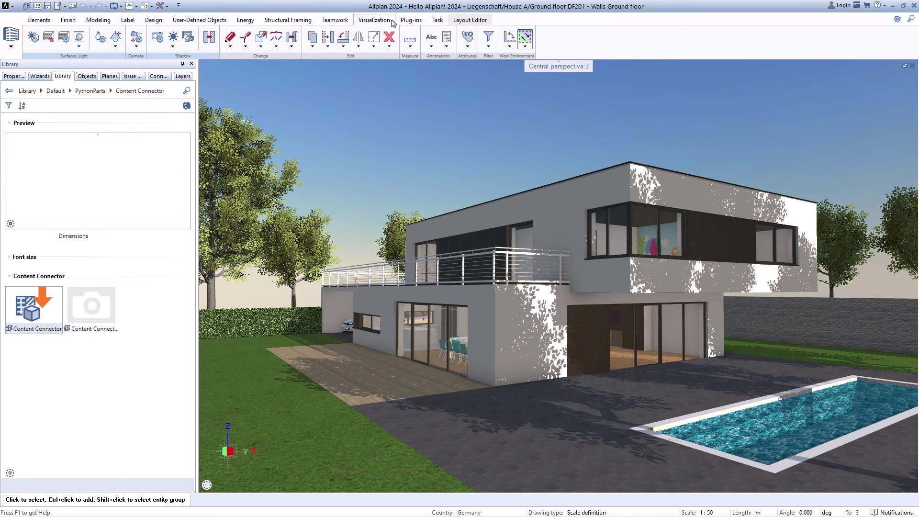
# Drag the WPC_decking board custom surface onto the model element.
pyautogui.click(49, 38)
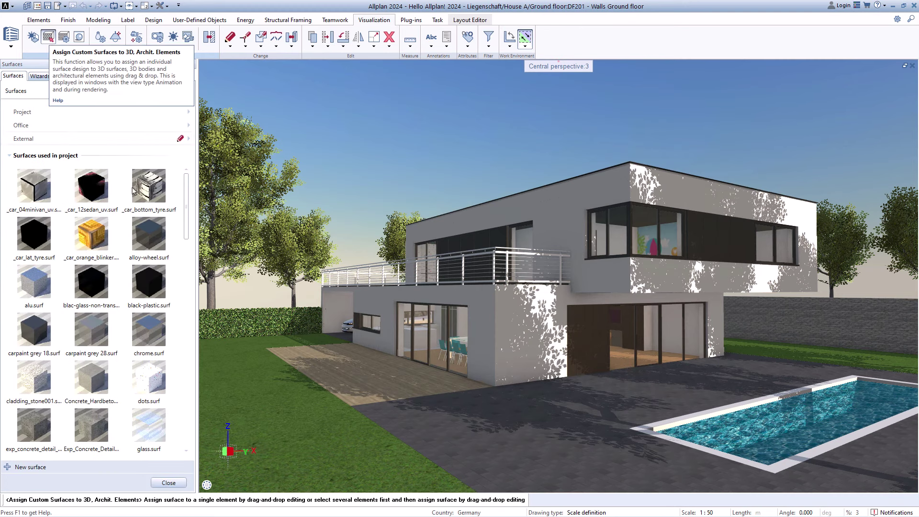
pyautogui.scroll(-3, 134, 191)
pyautogui.scroll(-3, 134, 191)
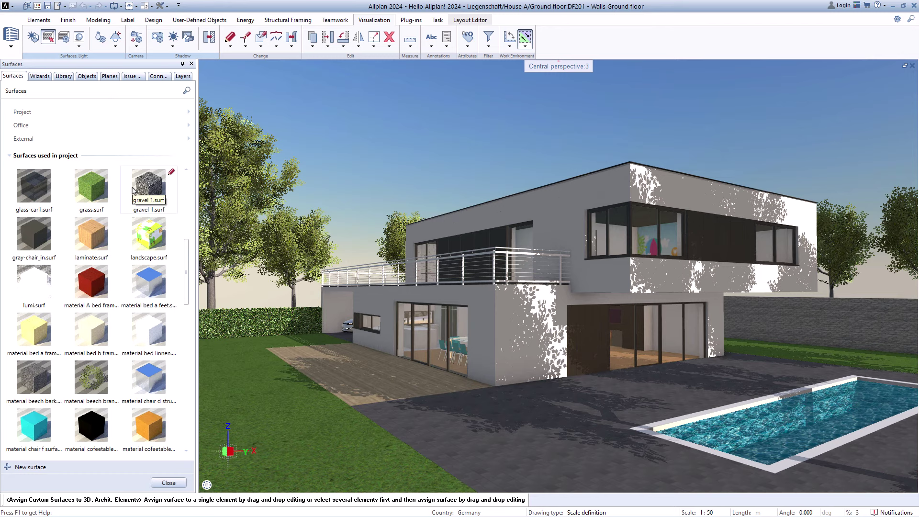
pyautogui.scroll(-10, 133, 190)
pyautogui.moveTo(149, 427)
pyautogui.mouseDown()
pyautogui.moveTo(424, 421)
pyautogui.moveTo(404, 427)
pyautogui.mouseUp()
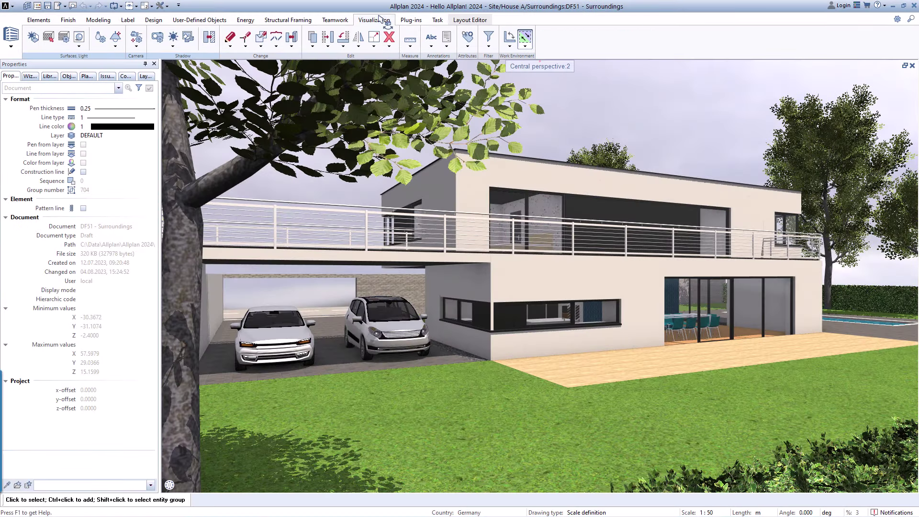
# Move the sun west in Surroundings to 16:50 for longer afternoon shadows.
pyautogui.click(33, 37)
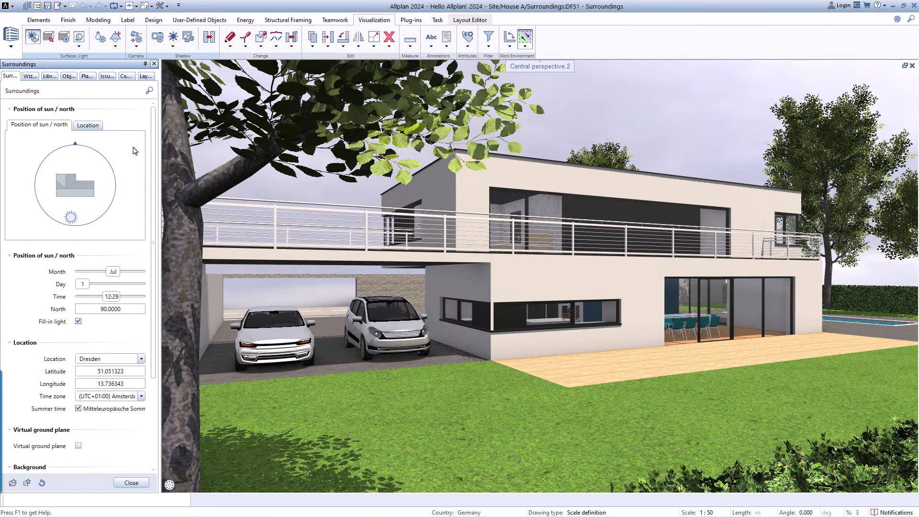
pyautogui.moveTo(72, 219); pyautogui.dragTo(45, 199)
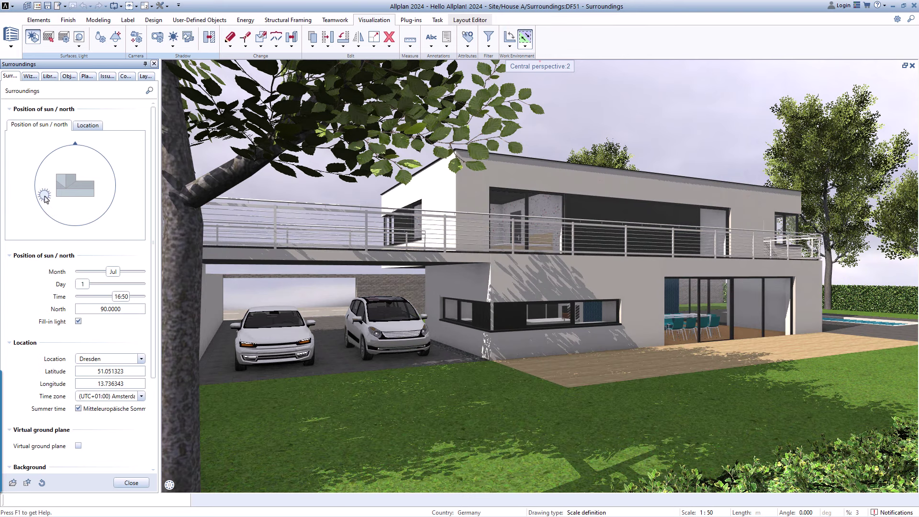
pyautogui.moveTo(154, 288); pyautogui.dragTo(155, 332)
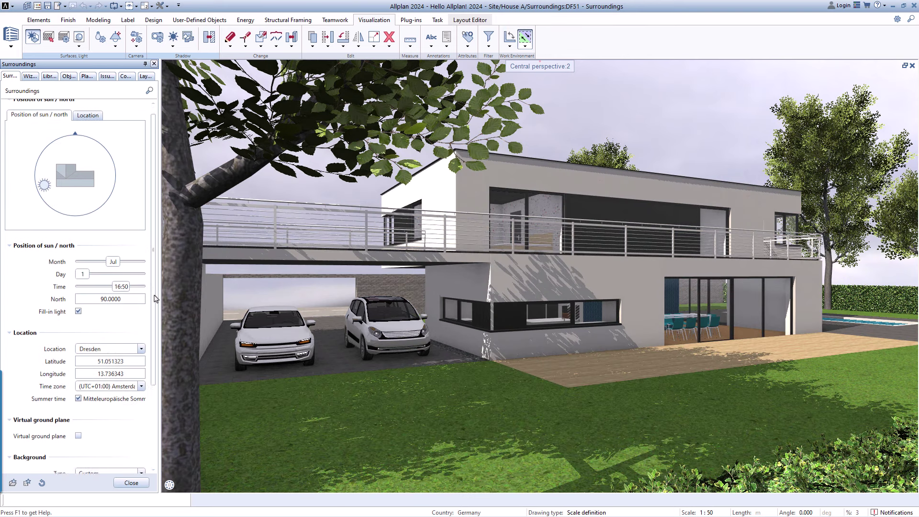
pyautogui.scroll(-2, 155, 331)
pyautogui.scroll(-1, 151, 363)
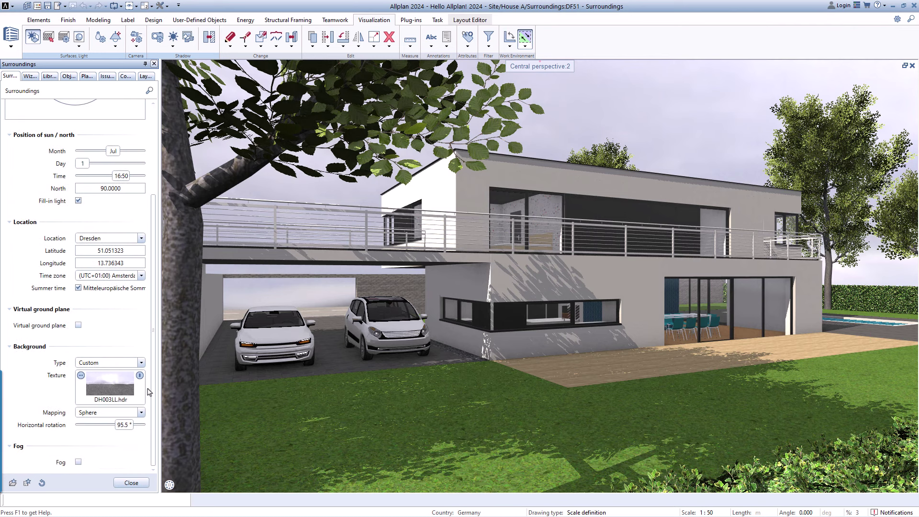
# Try Colour, Physical sky and Custom HDR backgrounds, rotating the sky to 180°.
pyautogui.click(141, 362)
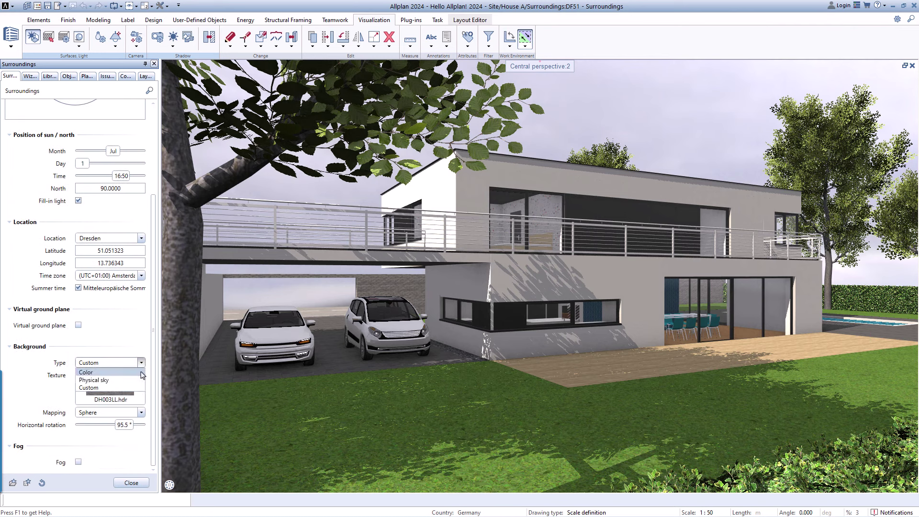
pyautogui.click(144, 390)
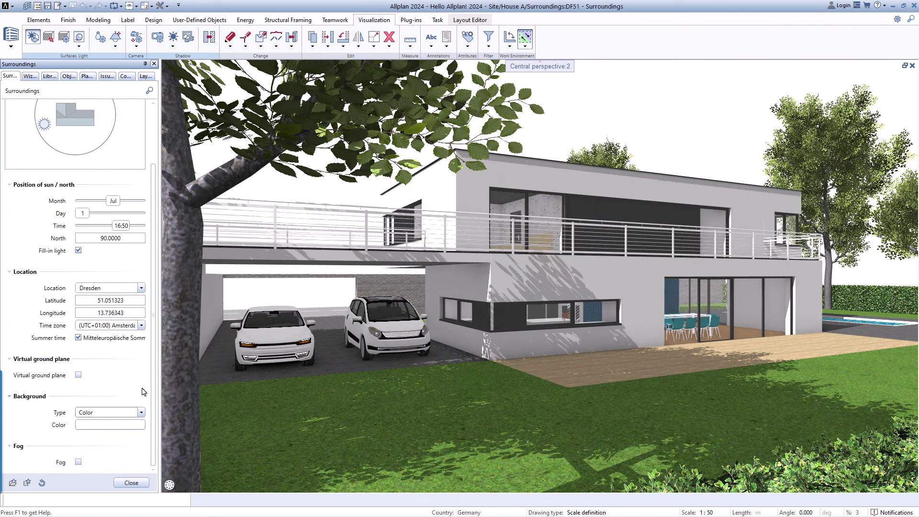
pyautogui.click(141, 413)
pyautogui.click(138, 433)
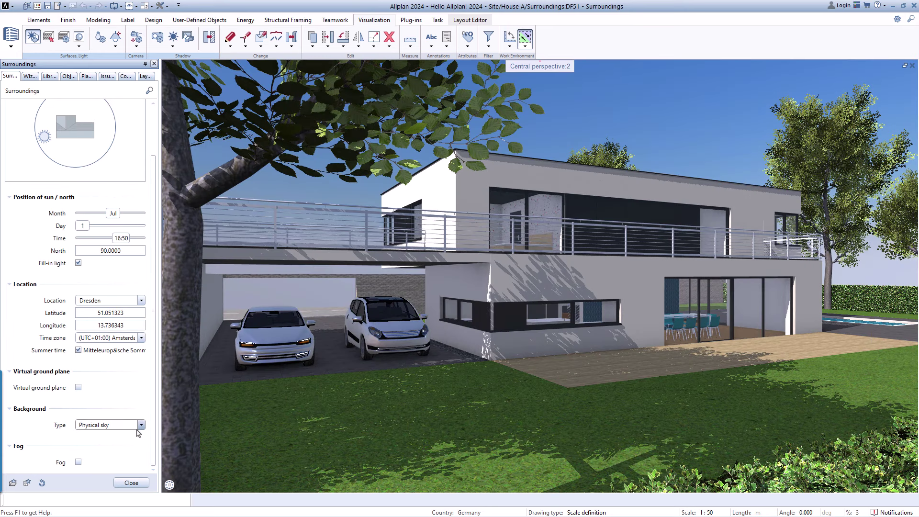
pyautogui.click(141, 426)
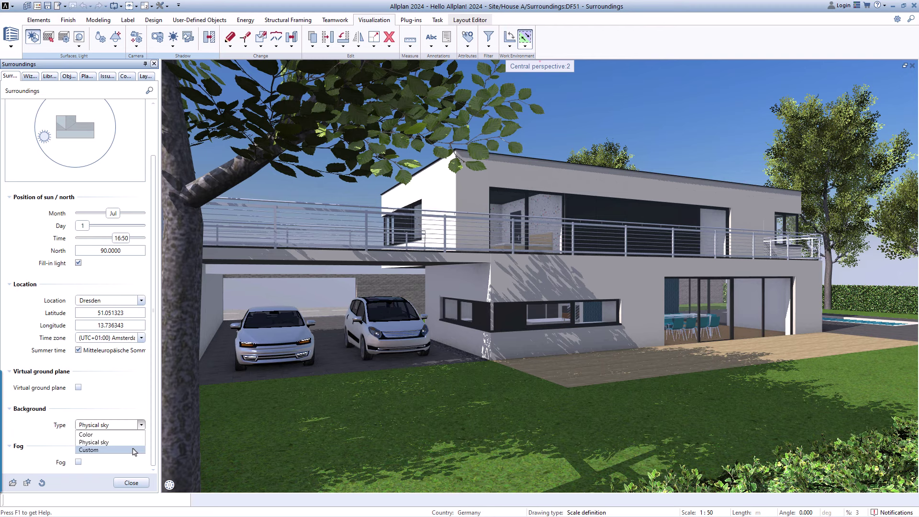
pyautogui.click(134, 451)
pyautogui.moveTo(153, 408); pyautogui.dragTo(155, 456)
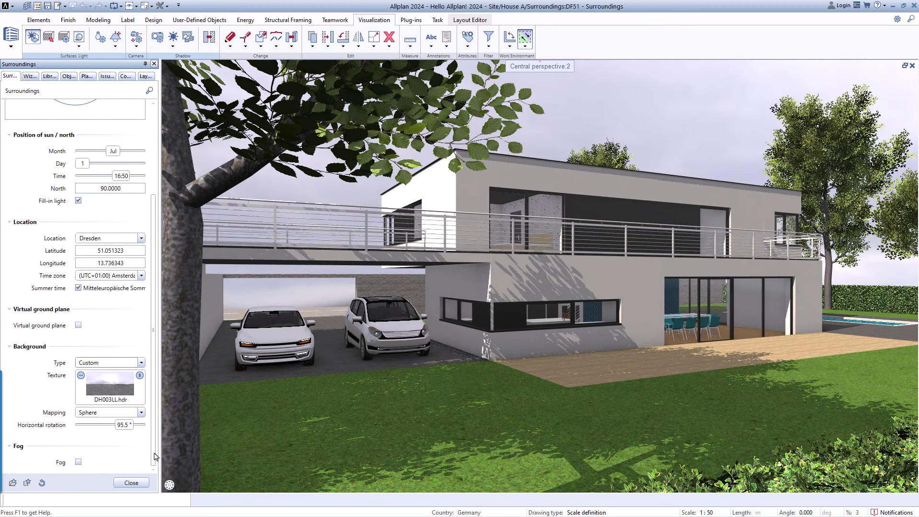
pyautogui.moveTo(124, 425)
pyautogui.mouseDown()
pyautogui.moveTo(93, 426)
pyautogui.moveTo(126, 427)
pyautogui.mouseUp()
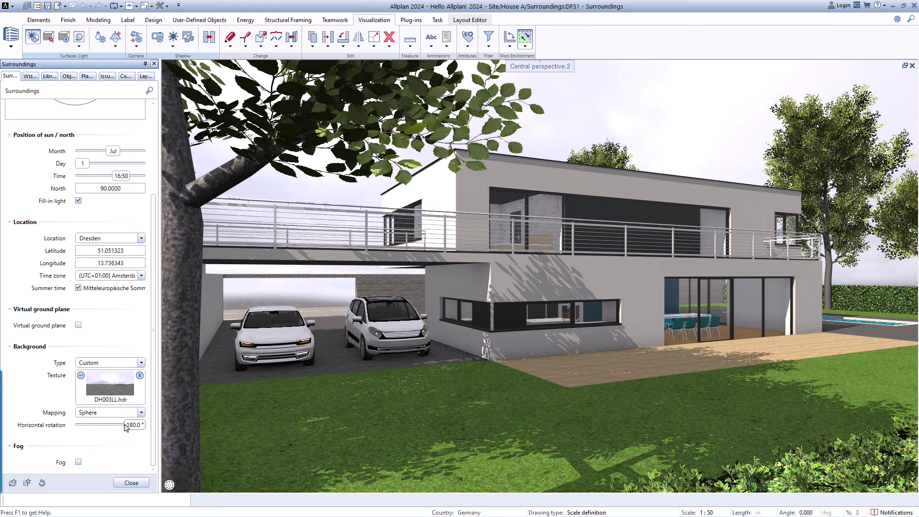
# Use a Physical sky background with the sun at 12:55 and fog left off.
pyautogui.click(141, 362)
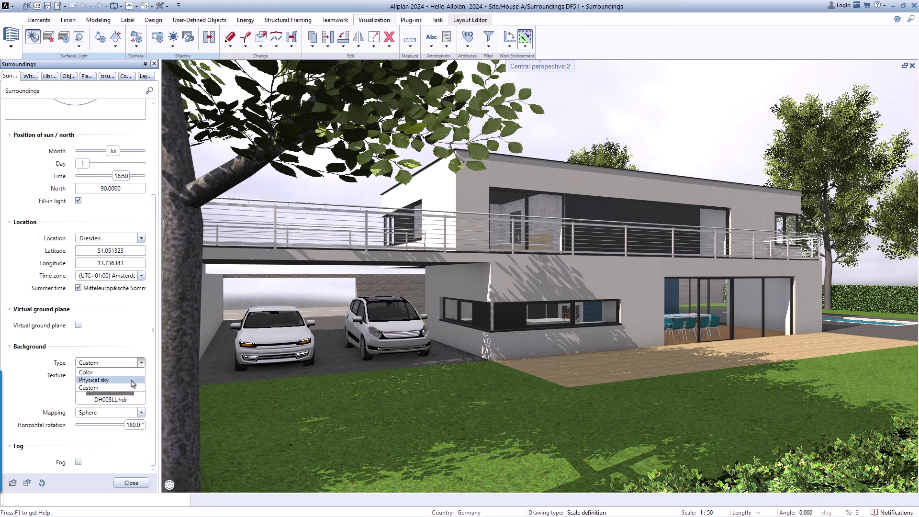
pyautogui.click(134, 381)
pyautogui.moveTo(50, 150)
pyautogui.mouseDown()
pyautogui.moveTo(67, 155)
pyautogui.moveTo(50, 149)
pyautogui.mouseUp()
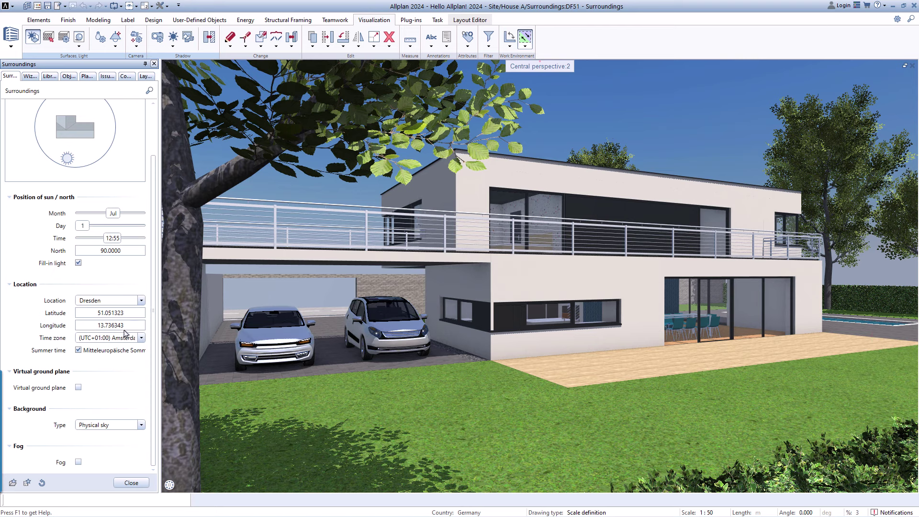
pyautogui.click(78, 462)
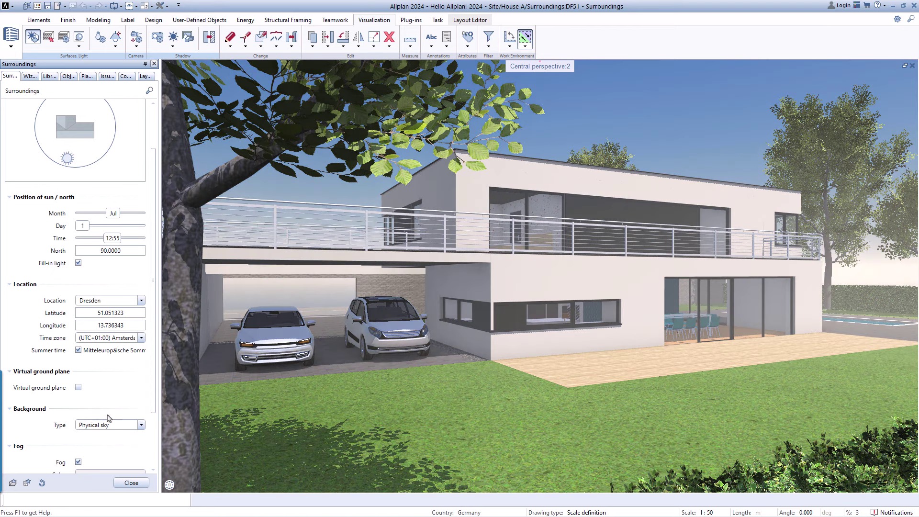
pyautogui.scroll(-3, 109, 418)
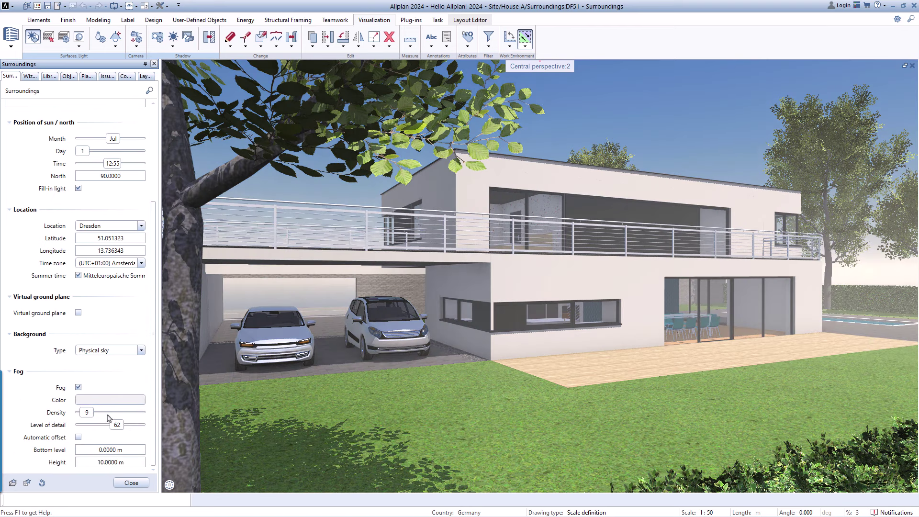
pyautogui.click(79, 387)
pyautogui.click(128, 483)
pyautogui.click(910, 485)
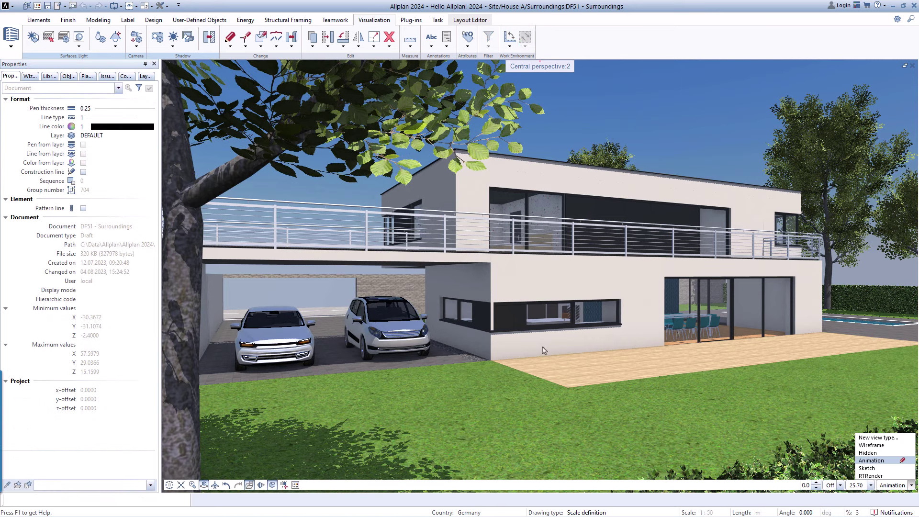
# Toggle edge outlines and bloom on and off in the Animation view type.
pyautogui.click(903, 461)
pyautogui.click(82, 188)
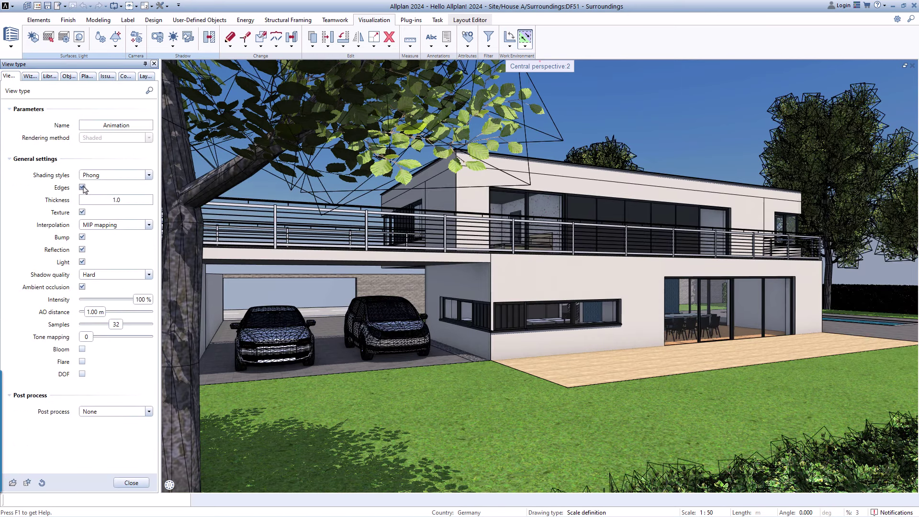
pyautogui.click(82, 188)
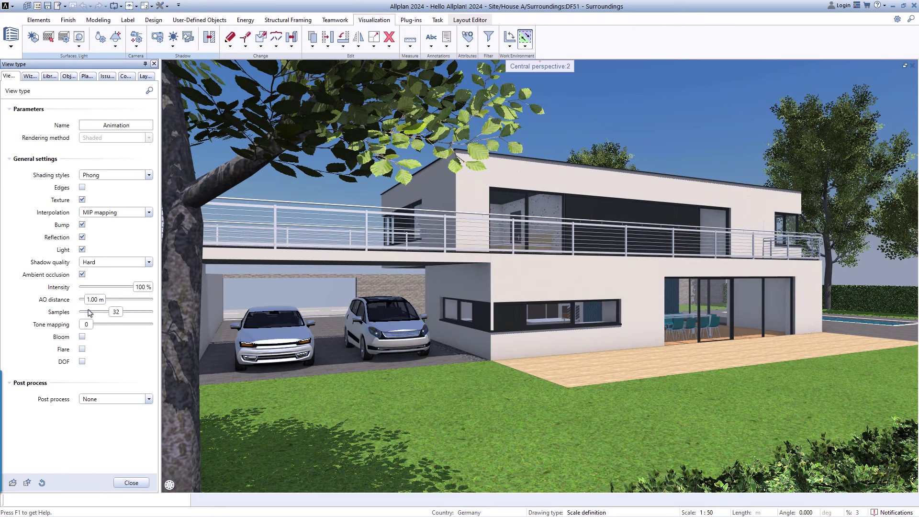
pyautogui.click(83, 337)
pyautogui.click(82, 337)
# Set the Animation post process to Blur after trying Grayscale.
pyautogui.click(149, 399)
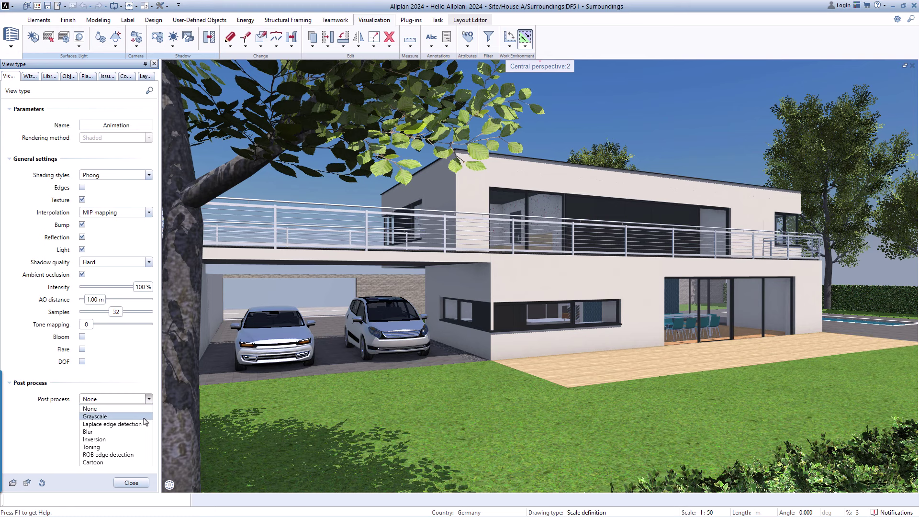
pyautogui.click(145, 417)
pyautogui.click(149, 398)
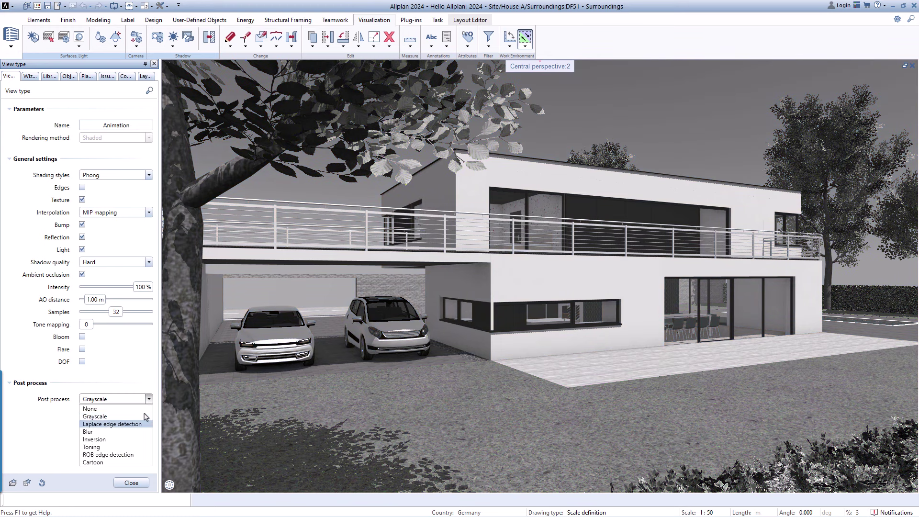
pyautogui.click(144, 432)
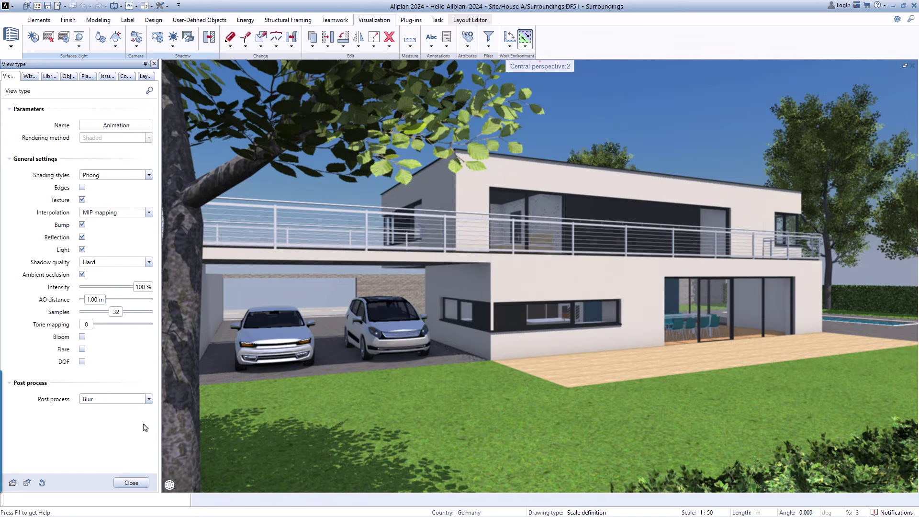
pyautogui.click(149, 399)
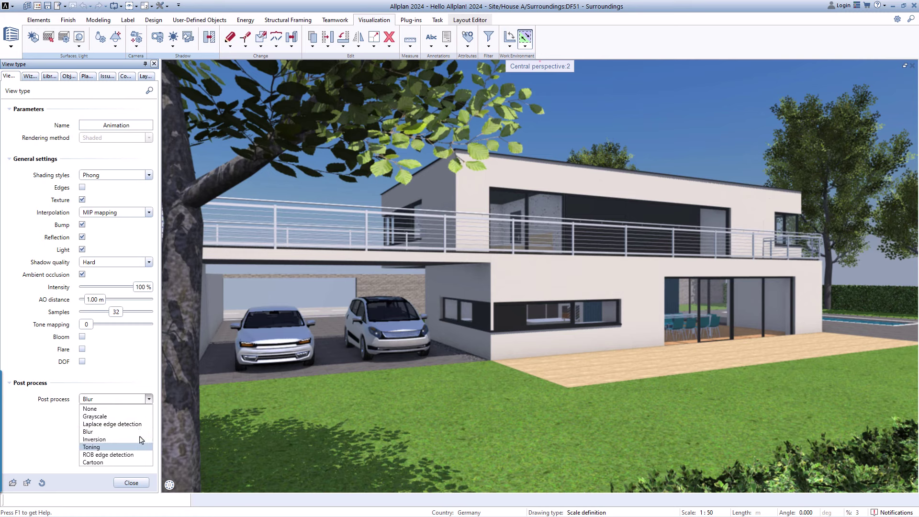
# Apply the Toning post process, close the settings and switch to the Sketch view type.
pyautogui.click(139, 449)
pyautogui.click(131, 483)
pyautogui.click(911, 485)
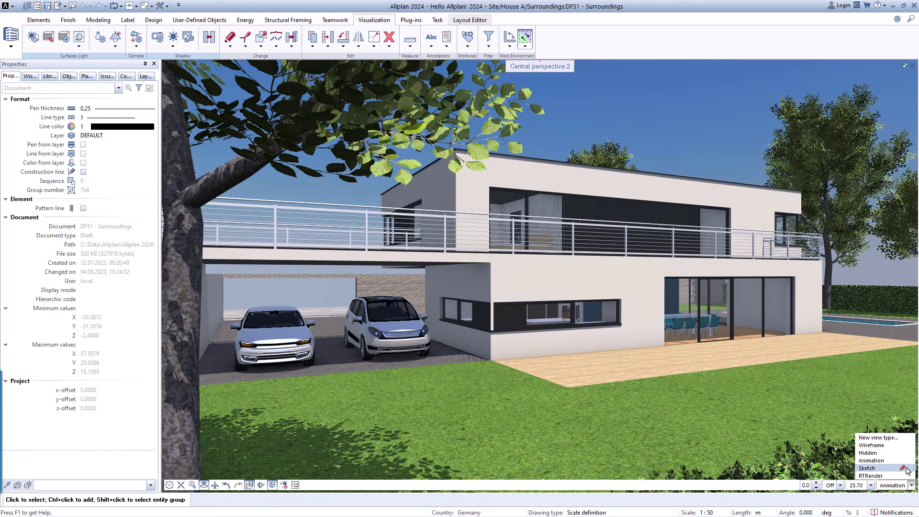
pyautogui.click(906, 471)
# Preview the RTRender view as a white model, then return to full colour.
pyautogui.click(911, 486)
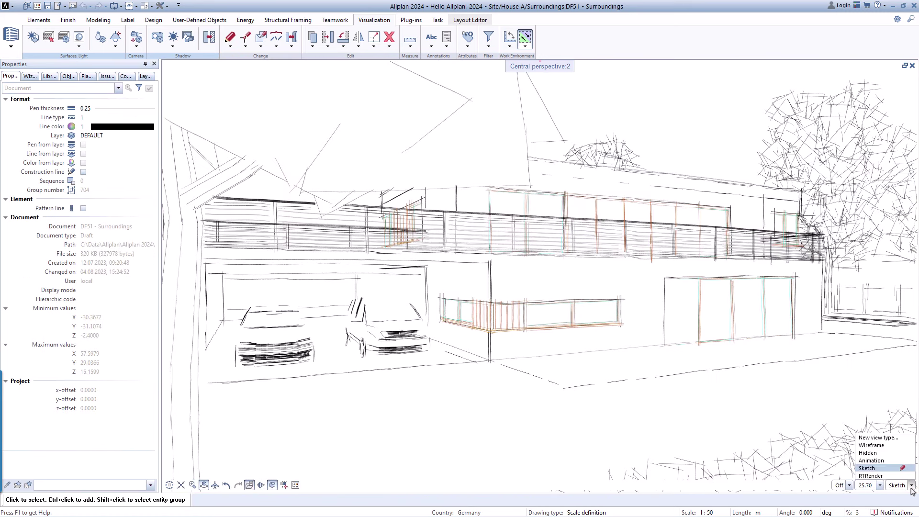
pyautogui.click(870, 475)
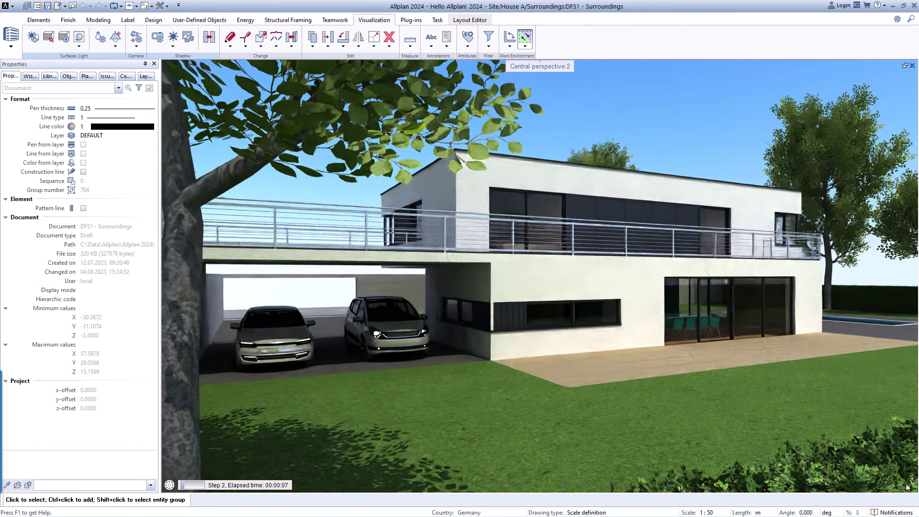
pyautogui.click(911, 485)
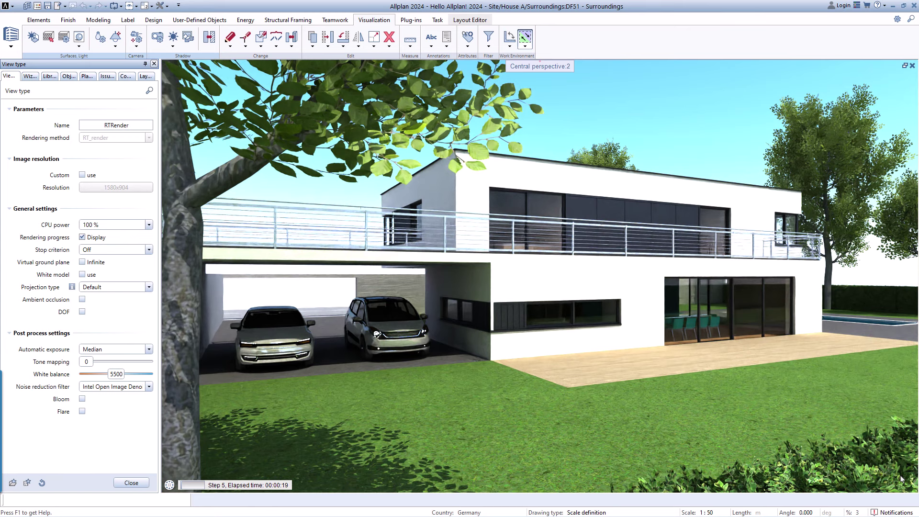
pyautogui.click(82, 274)
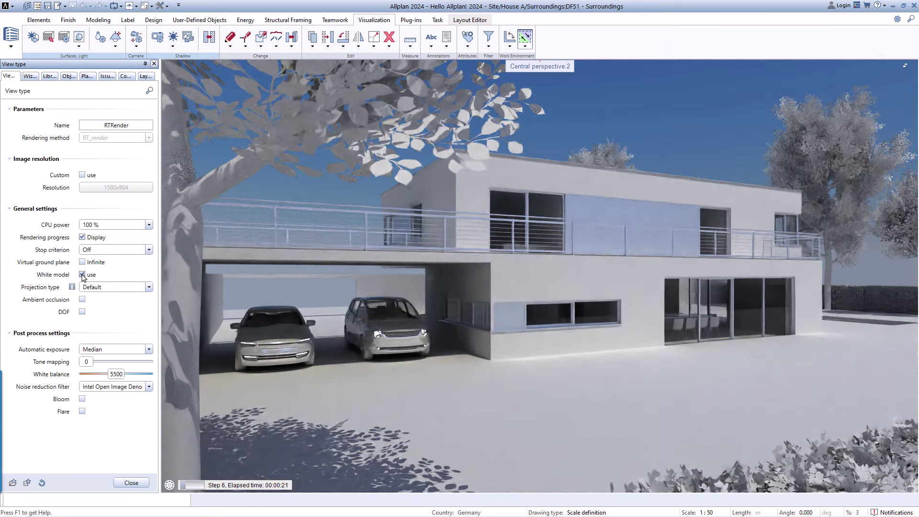
pyautogui.click(82, 275)
pyautogui.click(79, 38)
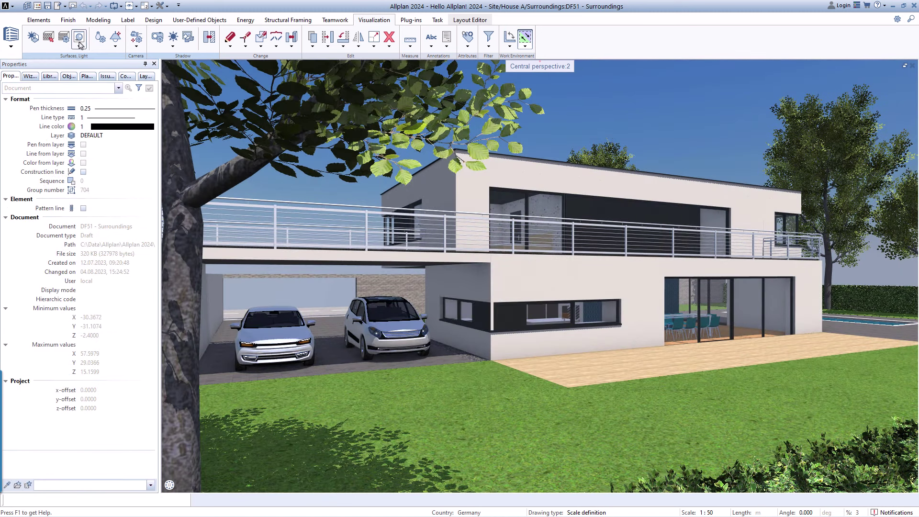
# Render with Redshift at 1920x1080 Full-HD using the Default camera type.
pyautogui.click(80, 45)
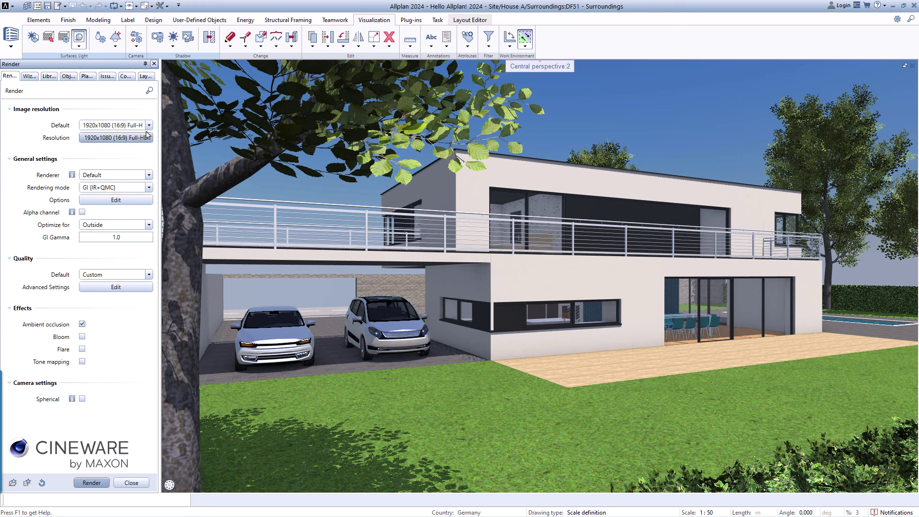
pyautogui.click(149, 126)
pyautogui.click(149, 126)
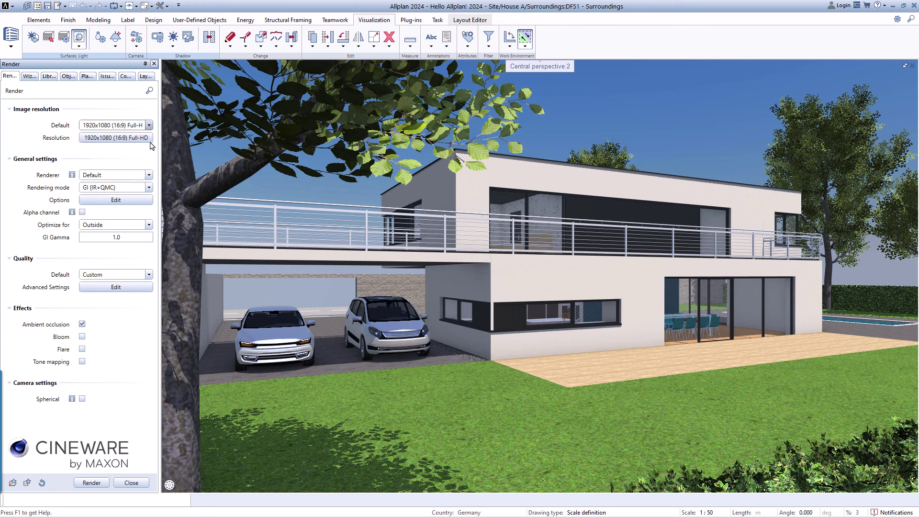
pyautogui.click(150, 176)
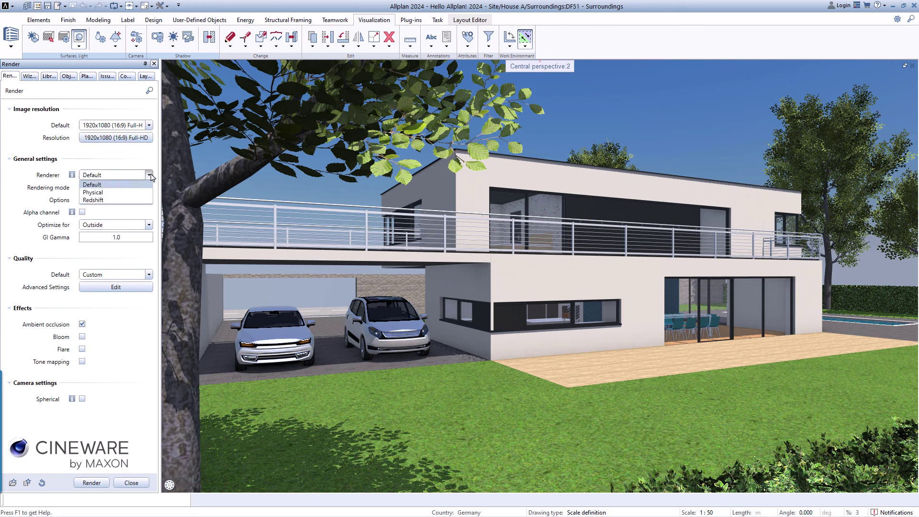
pyautogui.click(139, 200)
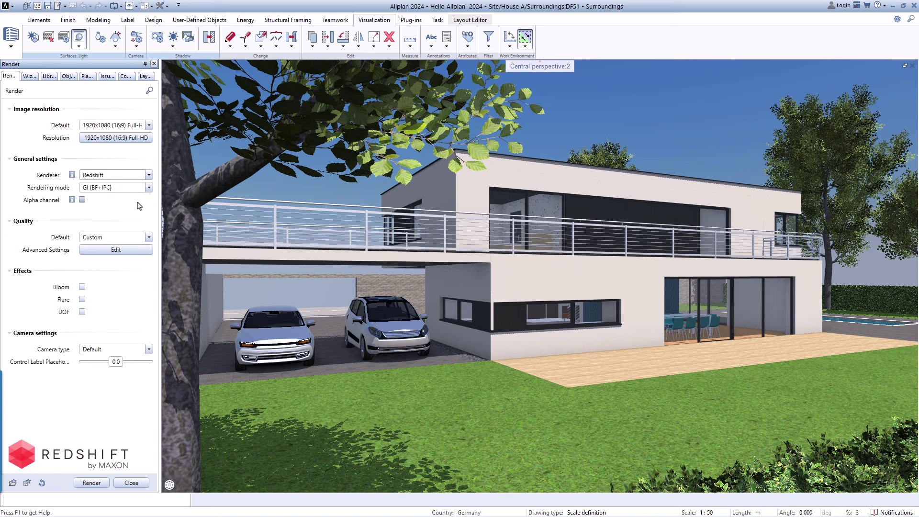
pyautogui.click(139, 249)
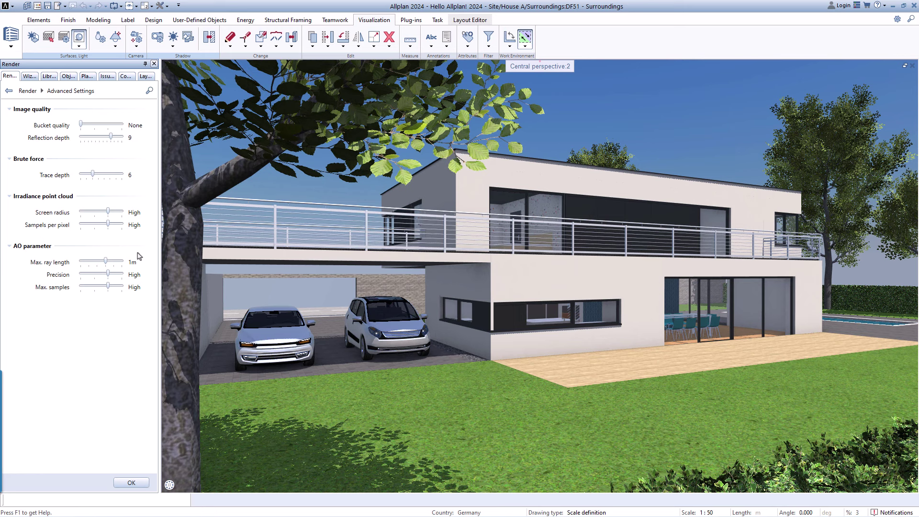
pyautogui.click(24, 91)
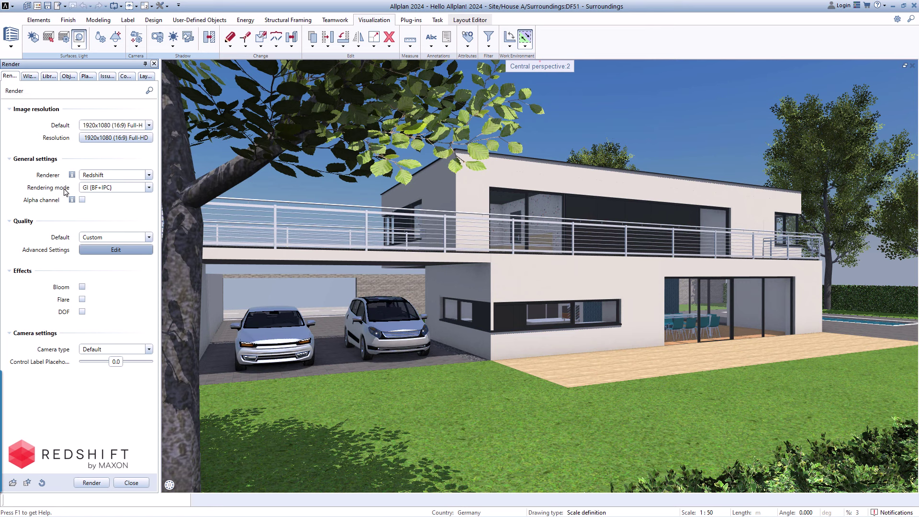
pyautogui.click(149, 349)
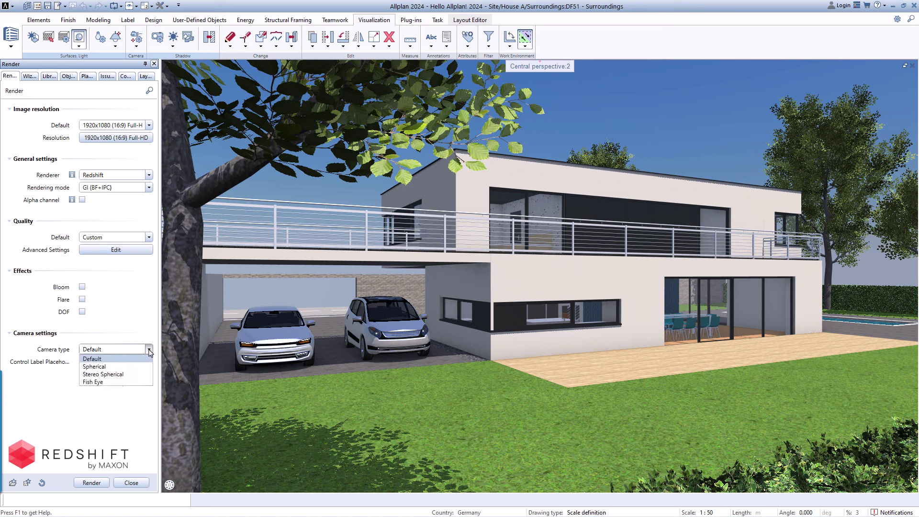
pyautogui.click(149, 350)
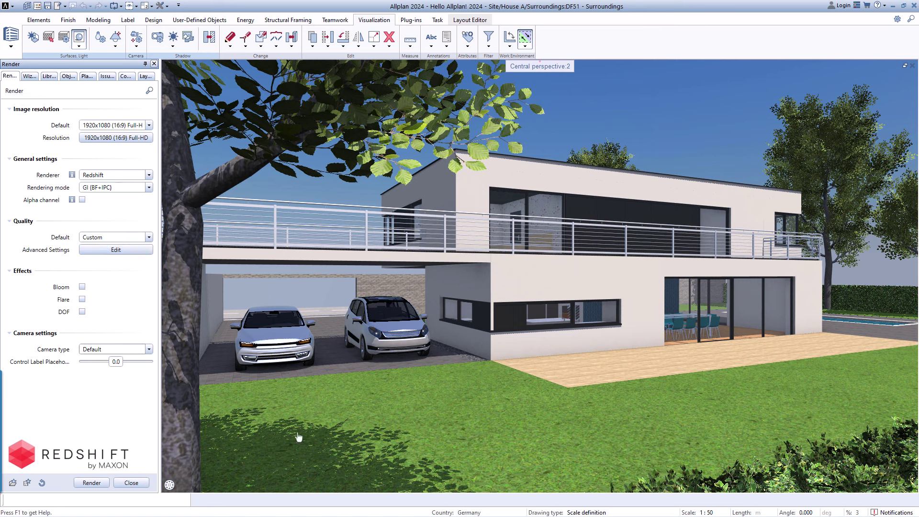
pyautogui.click(92, 483)
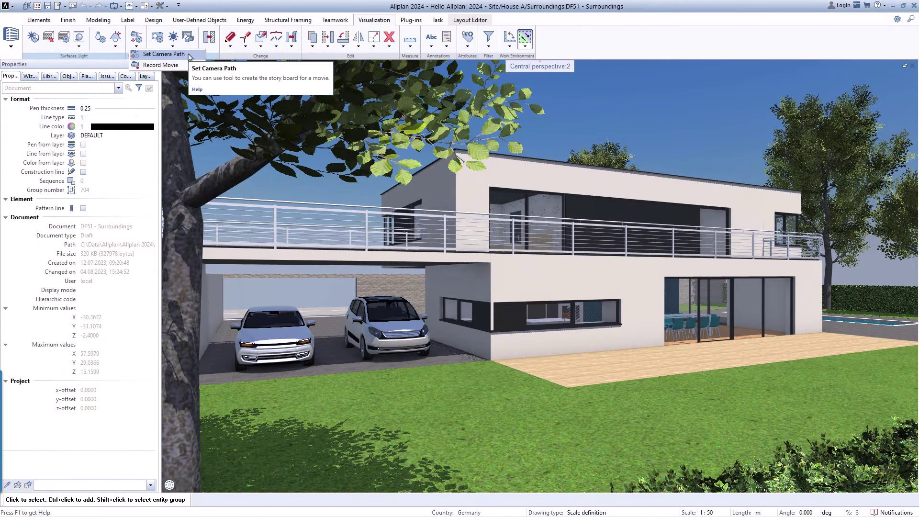
# Start the Set Camera Path tool after the Redshift render finishes.
pyautogui.click(164, 54)
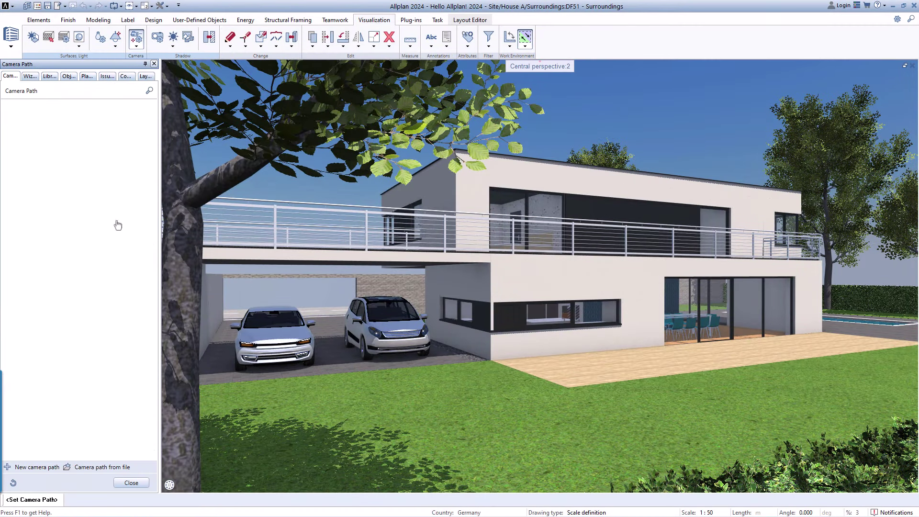
# Create a new camera path and place the first two cameras by the carport.
pyautogui.click(8, 467)
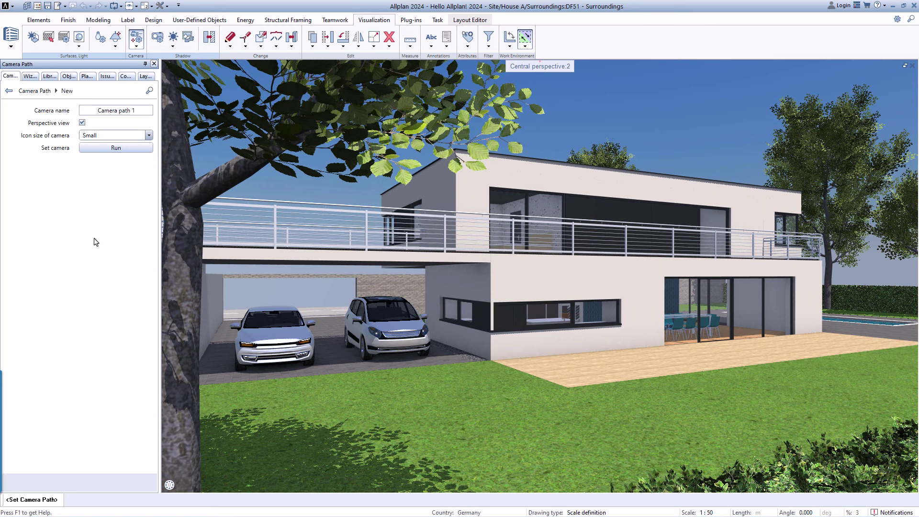
pyautogui.click(128, 148)
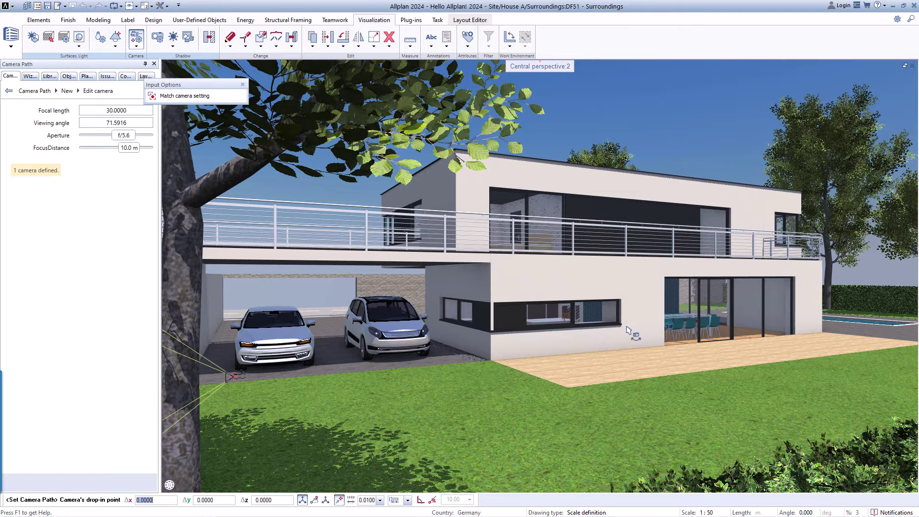
pyautogui.click(655, 356)
pyautogui.moveTo(678, 356)
pyautogui.mouseDown()
pyautogui.moveTo(798, 341)
pyautogui.moveTo(785, 334)
pyautogui.mouseUp()
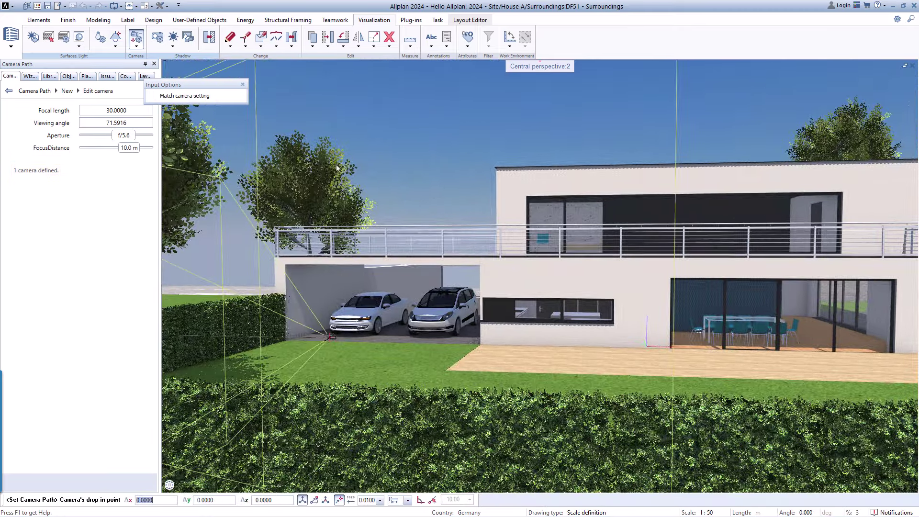
pyautogui.click(769, 356)
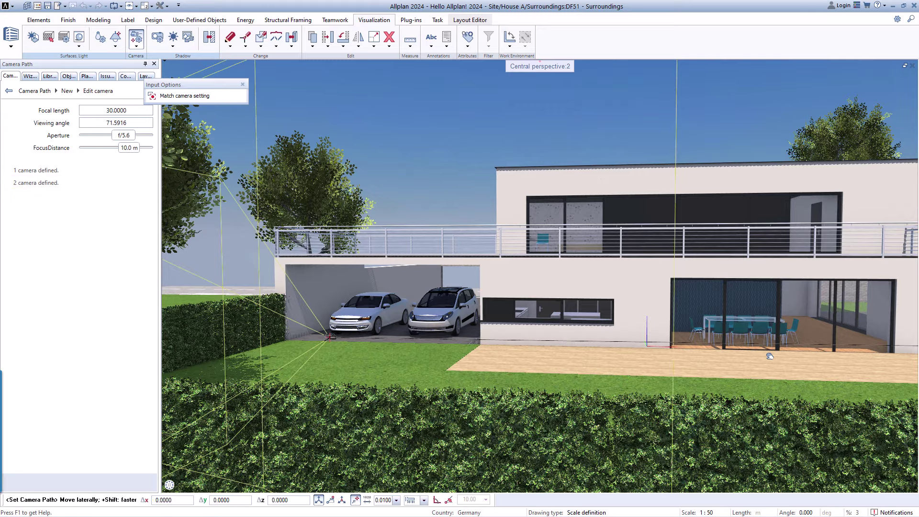
# Add cameras three and four toward the pool from the current view.
pyautogui.moveTo(769, 357); pyautogui.dragTo(682, 321)
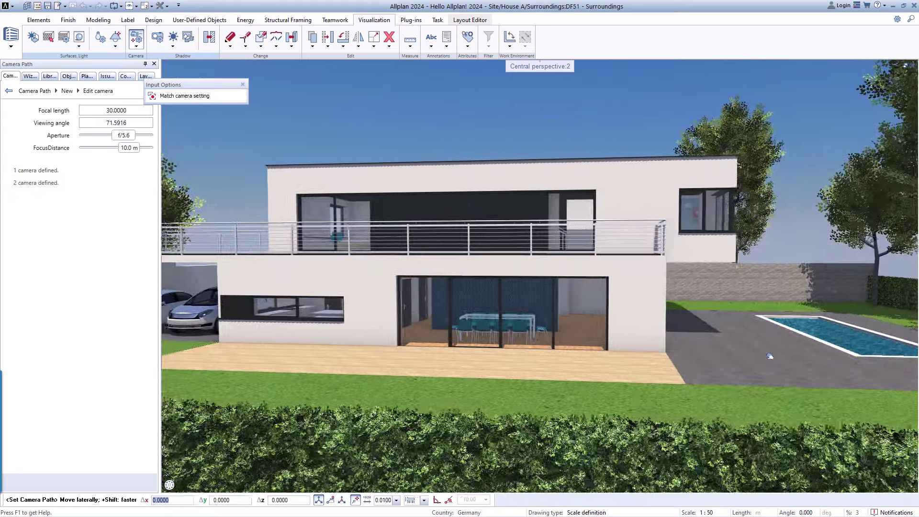
pyautogui.click(152, 96)
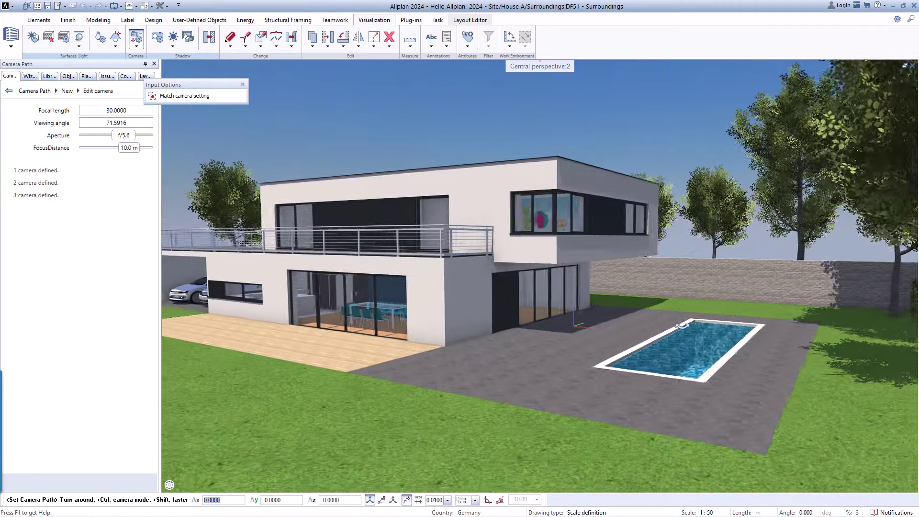
pyautogui.click(152, 97)
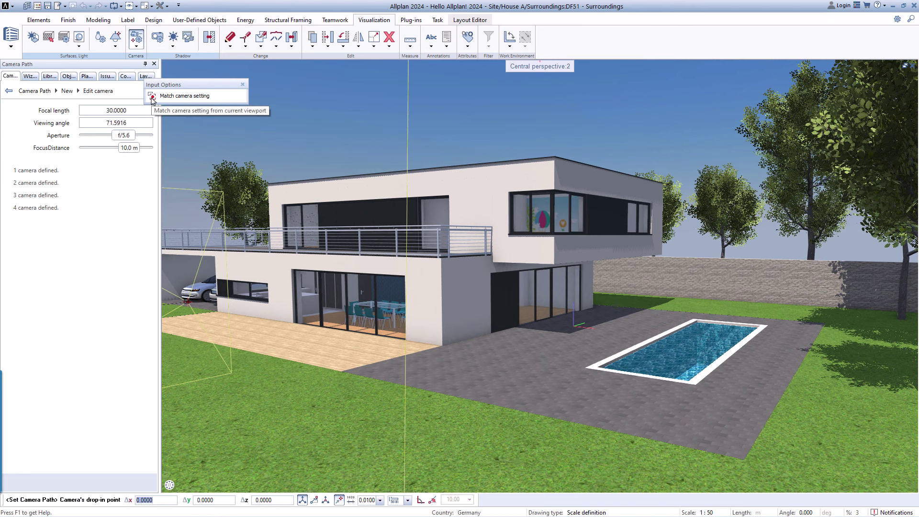
pyautogui.click(242, 85)
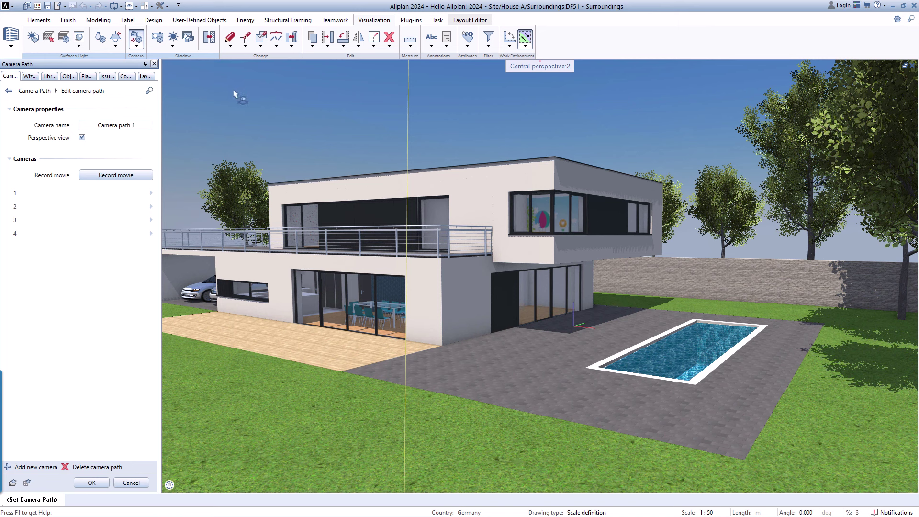
# Record Camera path 1 as an Animation movie at 1920 x 1080, 15 s, 25 images/second.
pyautogui.click(141, 176)
pyautogui.click(148, 187)
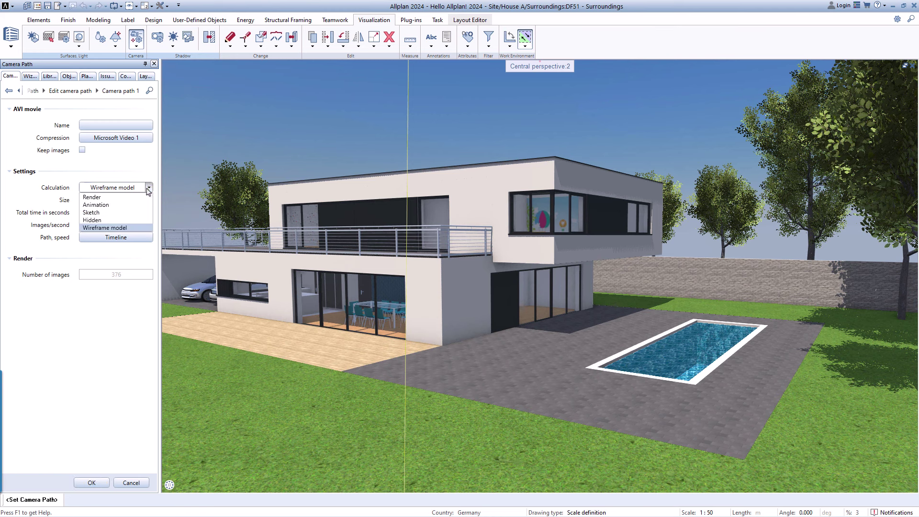
pyautogui.click(141, 205)
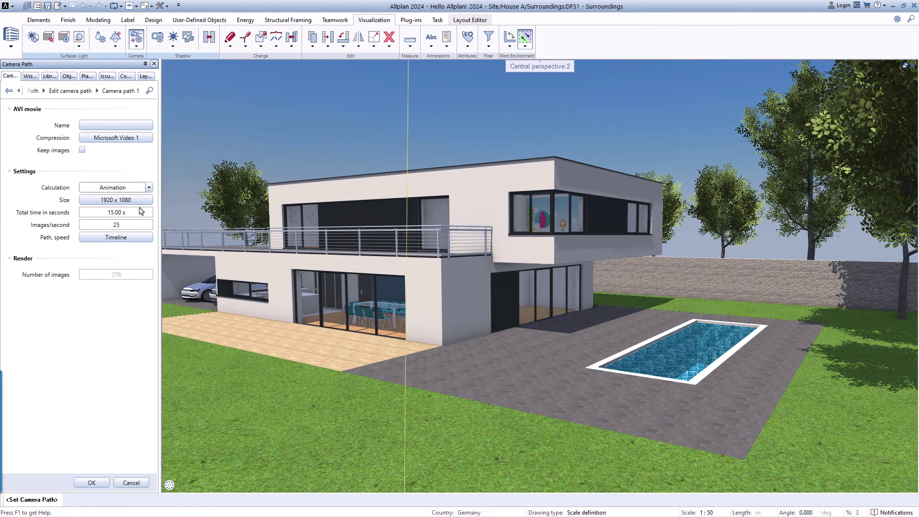
pyautogui.click(86, 483)
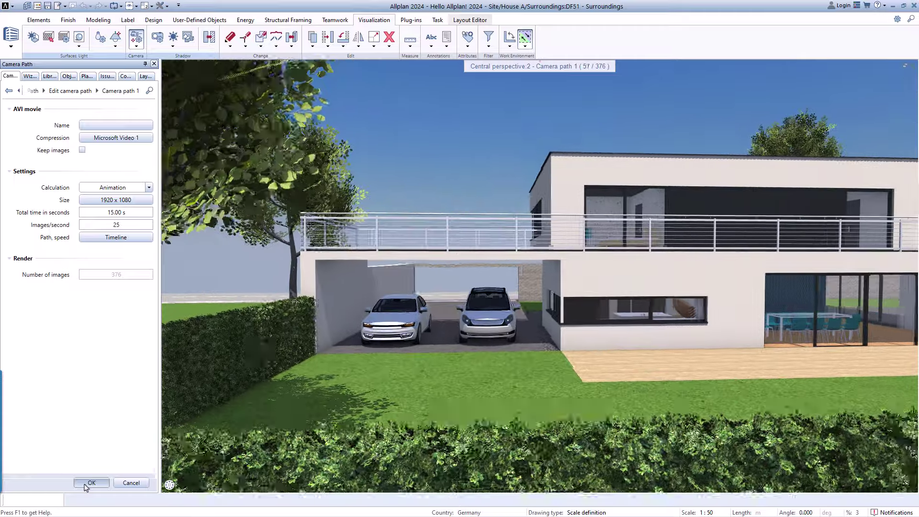